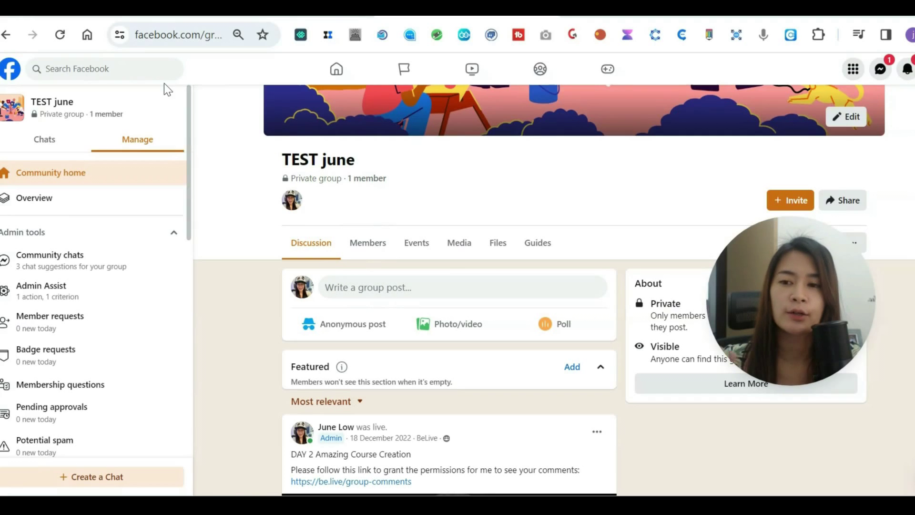
# - Start a live video from the TEST june group's post composer and reveal the streaming software stream key
pyautogui.click(365, 288)
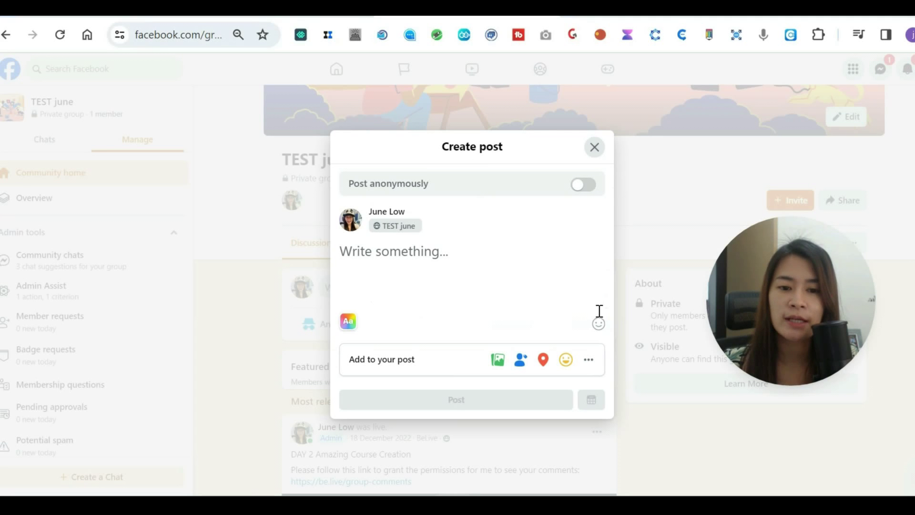
pyautogui.click(587, 359)
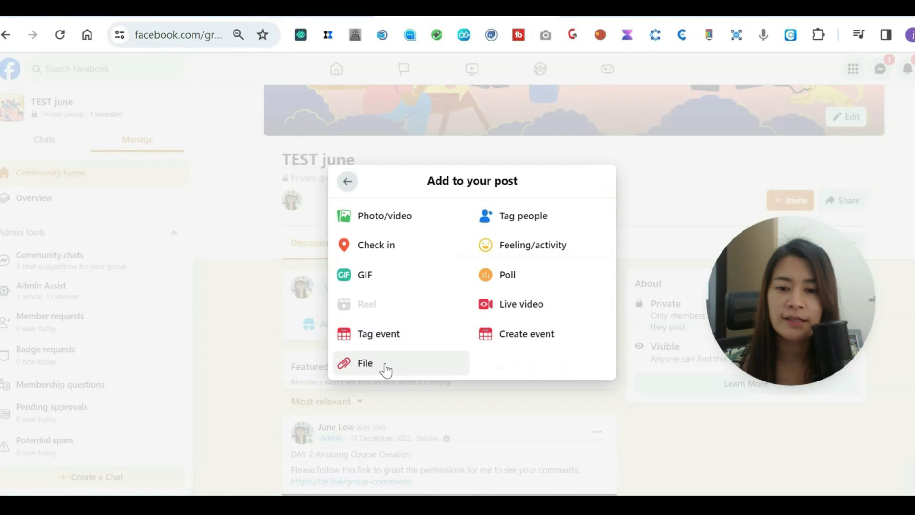
pyautogui.click(542, 308)
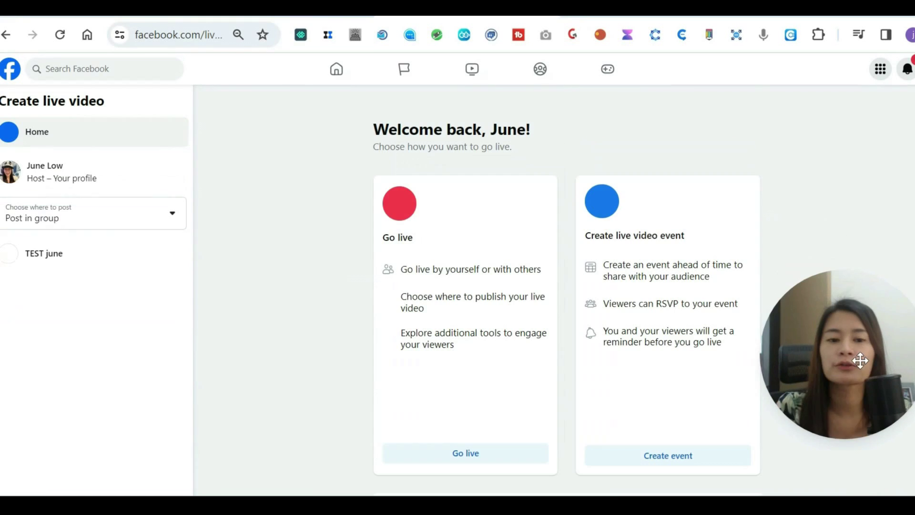
pyautogui.click(476, 454)
pyautogui.moveTo(806, 381)
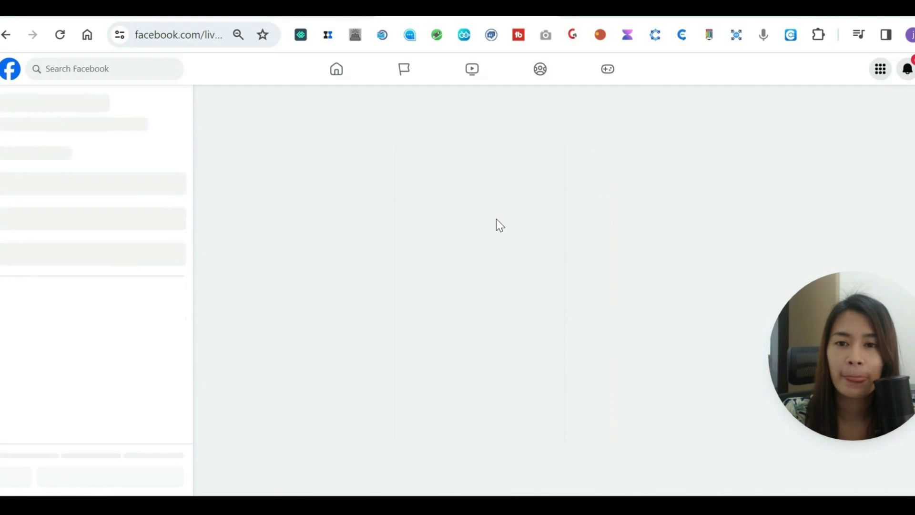
pyautogui.scroll(-3, 521, 334)
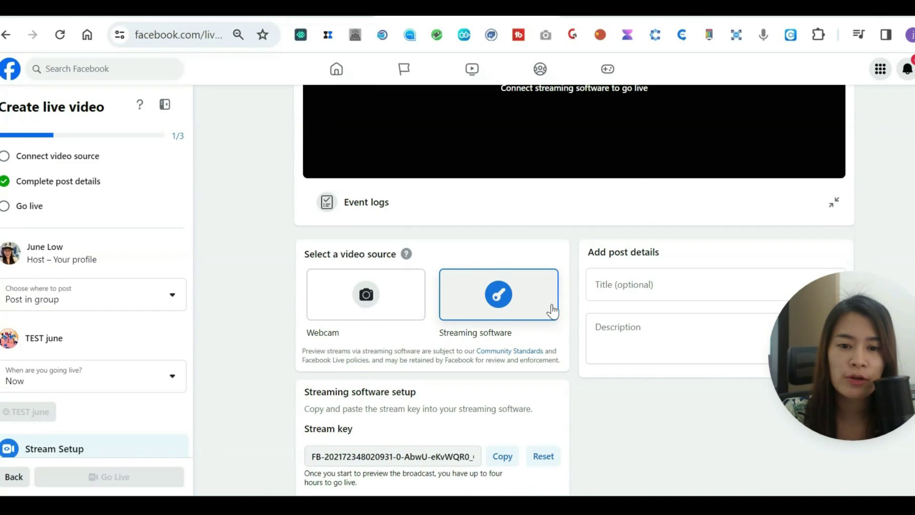
# - Enter 'TEST RTMP' as both the live video's title and description
pyautogui.click(660, 286)
pyautogui.write('TE')
pyautogui.write('ST TEST')
pyautogui.write(' RTMP')
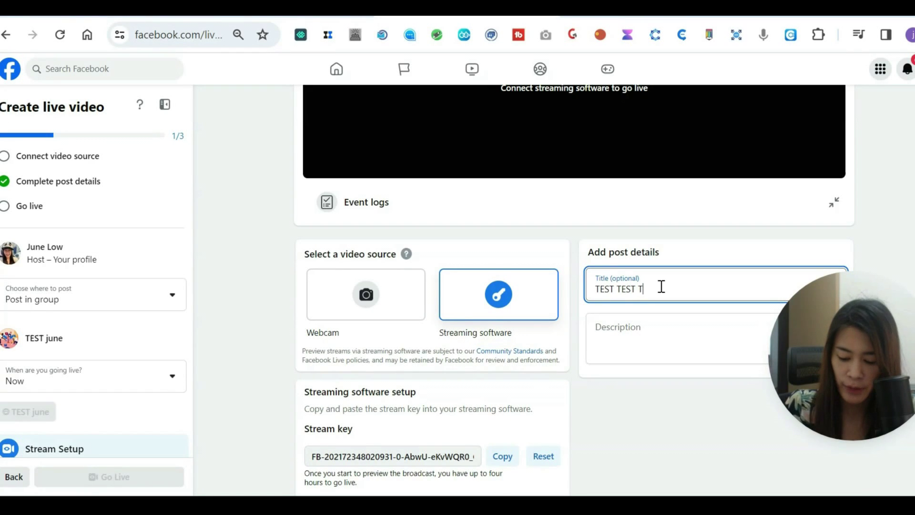
pyautogui.hotkey('ctrl', 'a')
pyautogui.hotkey('ctrl', 'c')
pyautogui.click(647, 328)
pyautogui.hotkey('ctrl', 'v')
pyautogui.click(607, 288)
pyautogui.press('BackSpace')
pyautogui.press('BackSpace')
pyautogui.press('BackSpace')
pyautogui.press('BackSpace')
pyautogui.press('BackSpace')
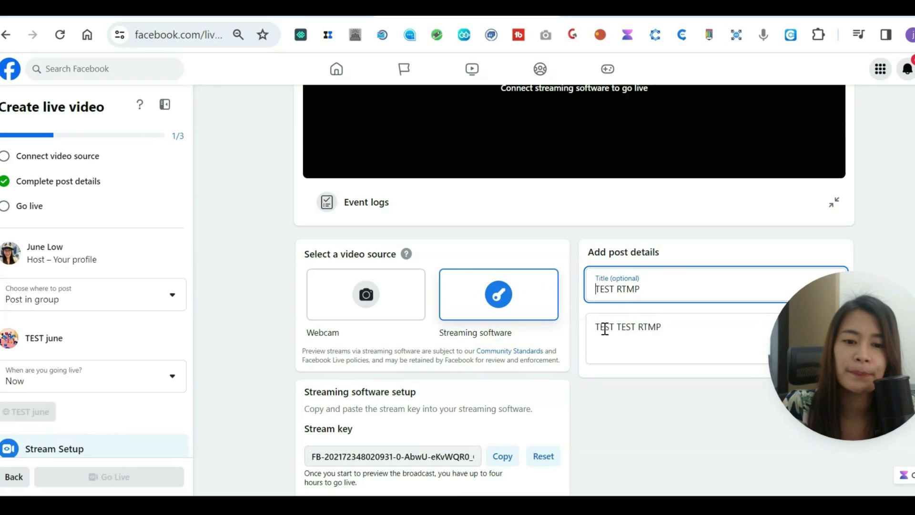
pyautogui.click(616, 327)
pyautogui.press('BackSpace')
pyautogui.press('BackSpace')
pyautogui.press('BackSpace')
pyautogui.press('BackSpace')
pyautogui.press('BackSpace')
pyautogui.click(598, 290)
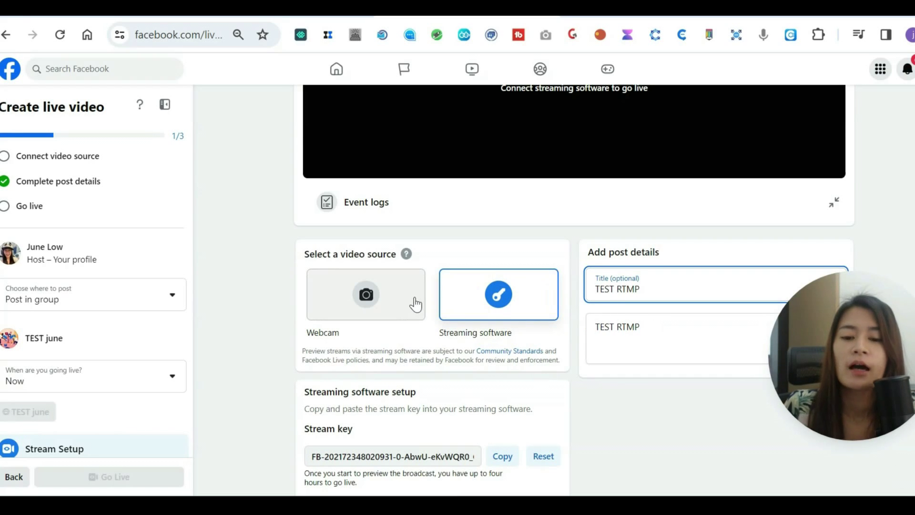
# - Copy the stream key and expand Advanced settings to show the server URL
pyautogui.scroll(-1, 414, 302)
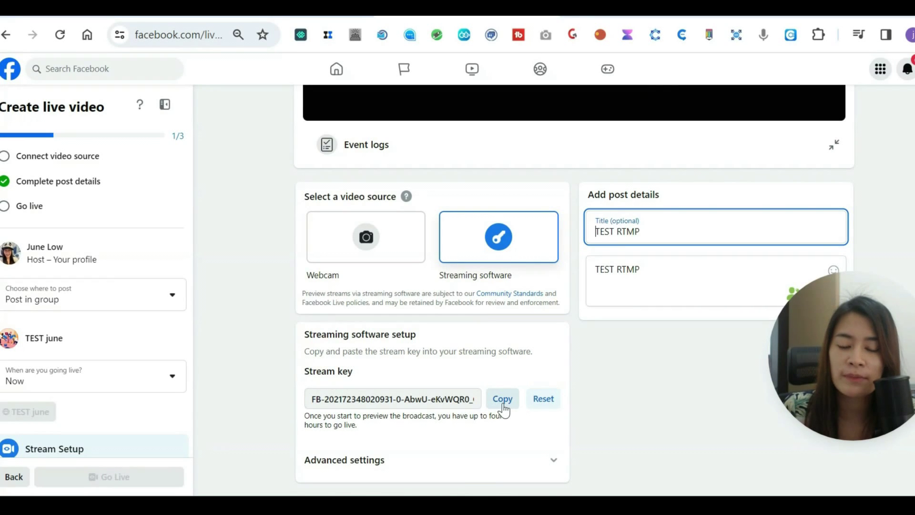
pyautogui.click(502, 405)
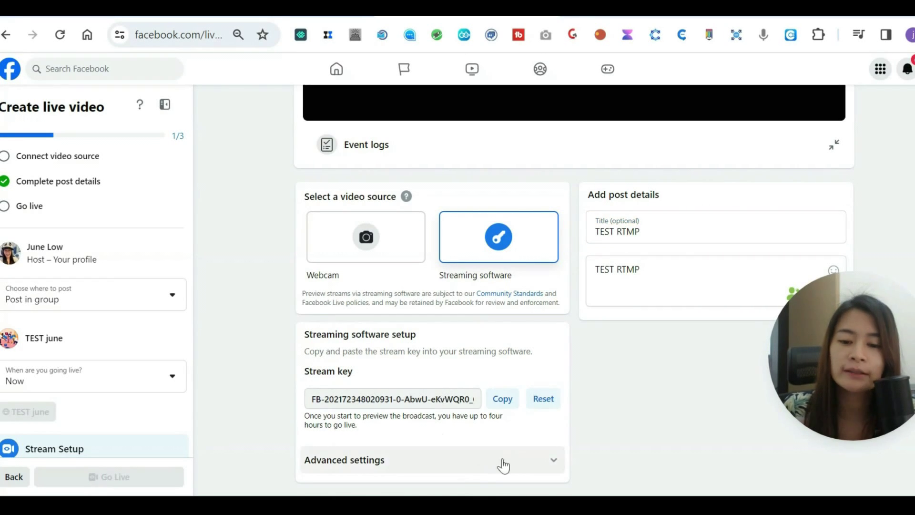
pyautogui.click(541, 469)
pyautogui.scroll(-3, 308, 348)
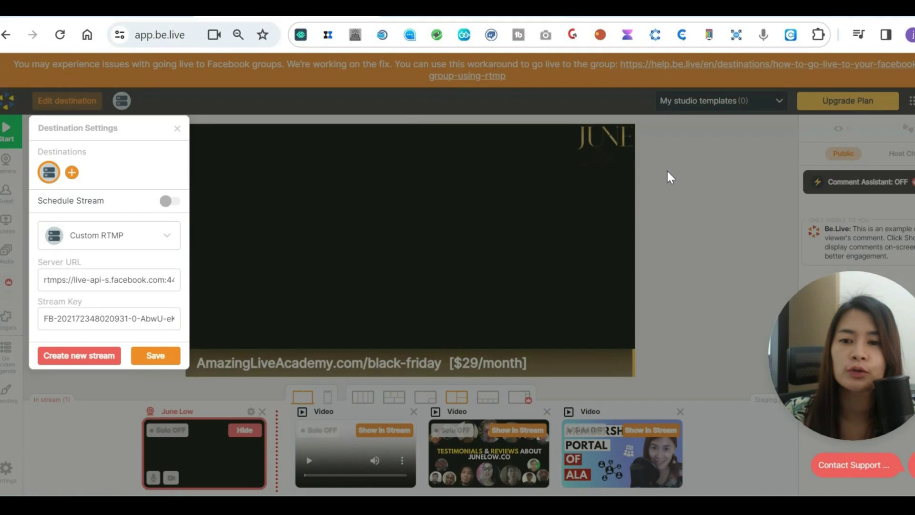
# - Set Be.Live's stream destination type to Custom RTMP
pyautogui.click(666, 169)
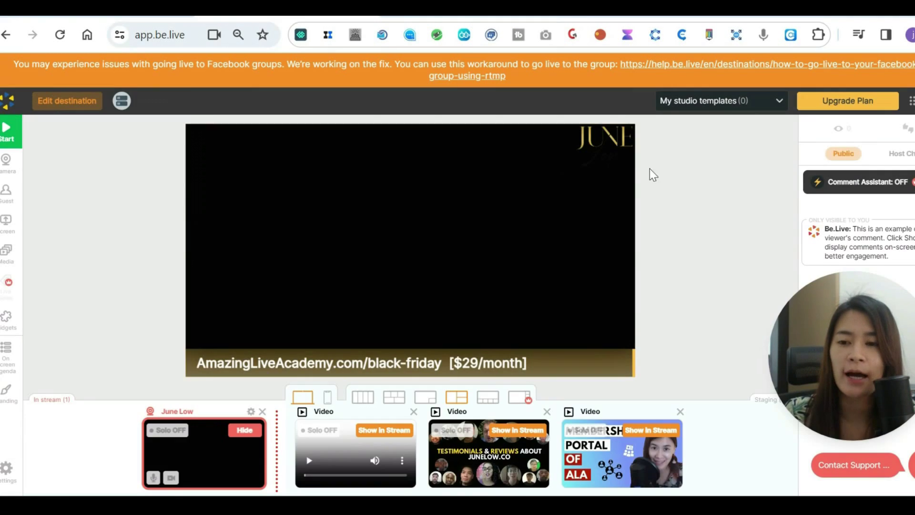
pyautogui.click(68, 102)
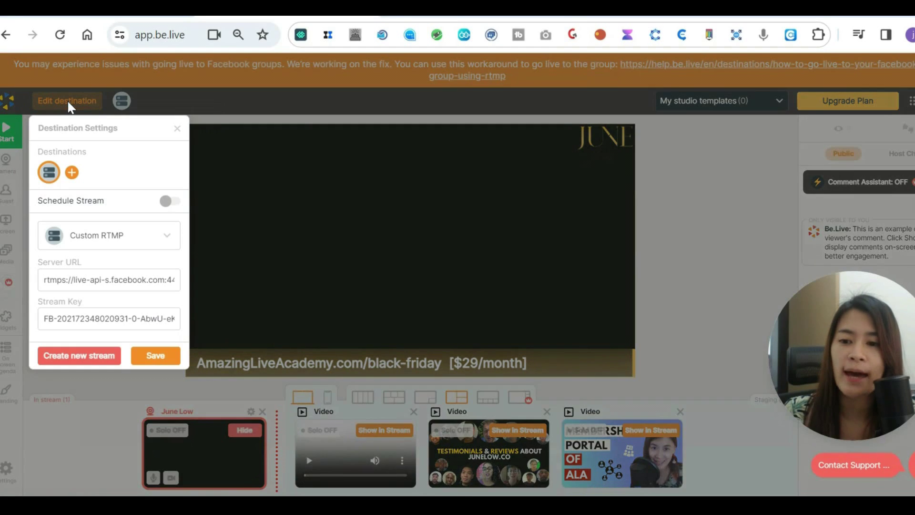
pyautogui.click(140, 241)
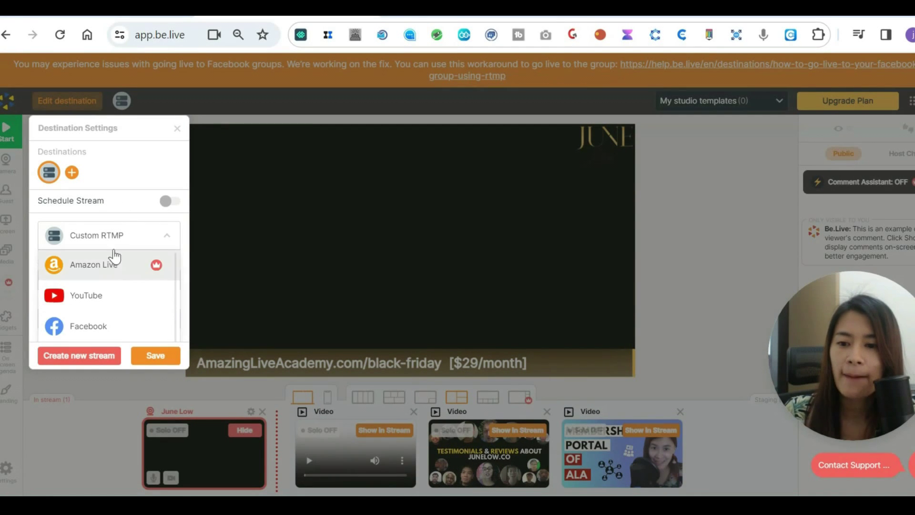
pyautogui.click(116, 239)
pyautogui.click(85, 238)
pyautogui.scroll(-5, 164, 296)
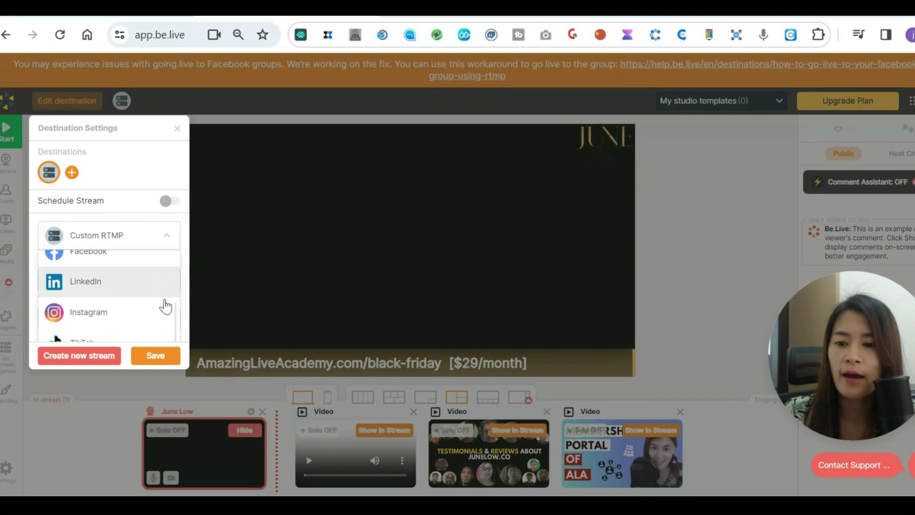
pyautogui.click(119, 305)
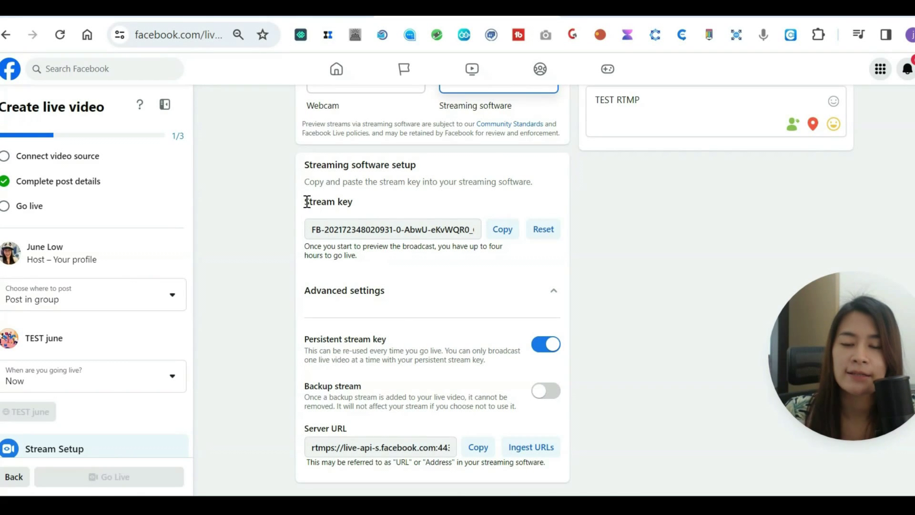
# - Replace the Stream Key and Server URL with Facebook's values and save the destination
pyautogui.click(502, 229)
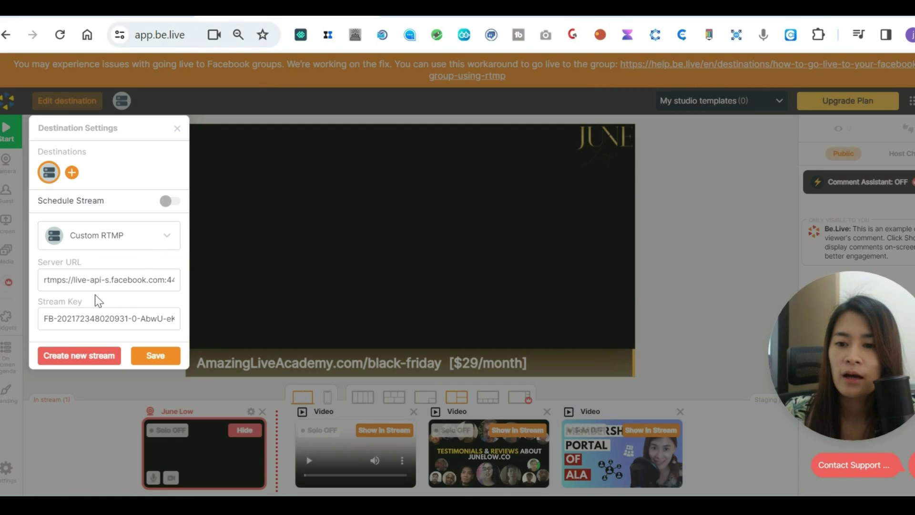
pyautogui.tripleClick(98, 320)
pyautogui.press('BackSpace')
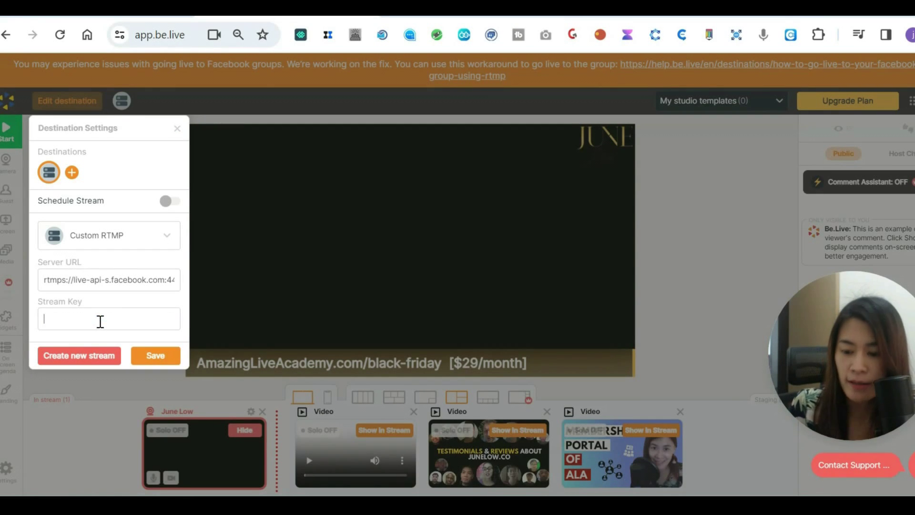
pyautogui.hotkey('ctrl', 'v')
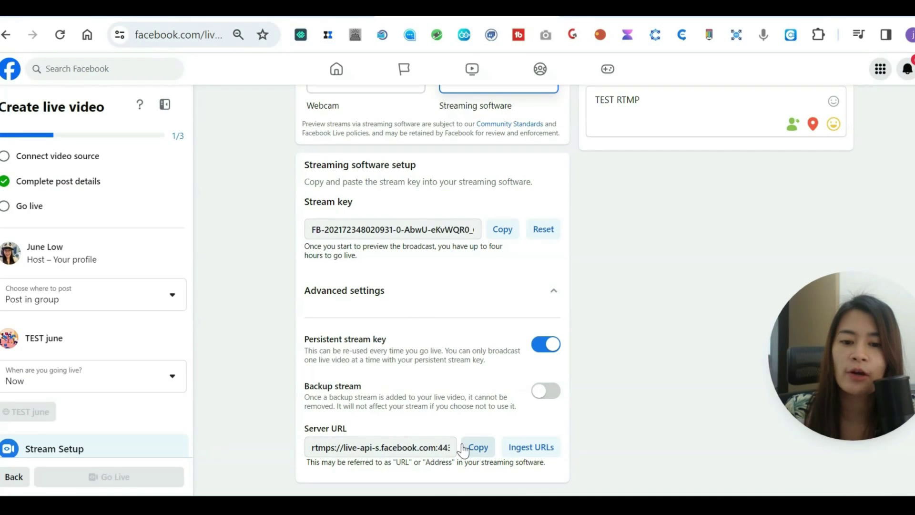
pyautogui.click(474, 450)
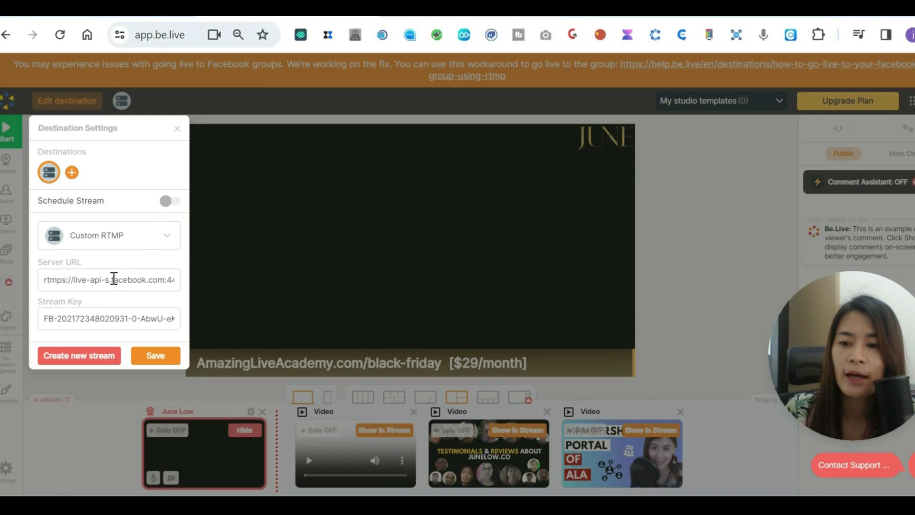
pyautogui.tripleClick(114, 279)
pyautogui.hotkey('ctrl', 'v')
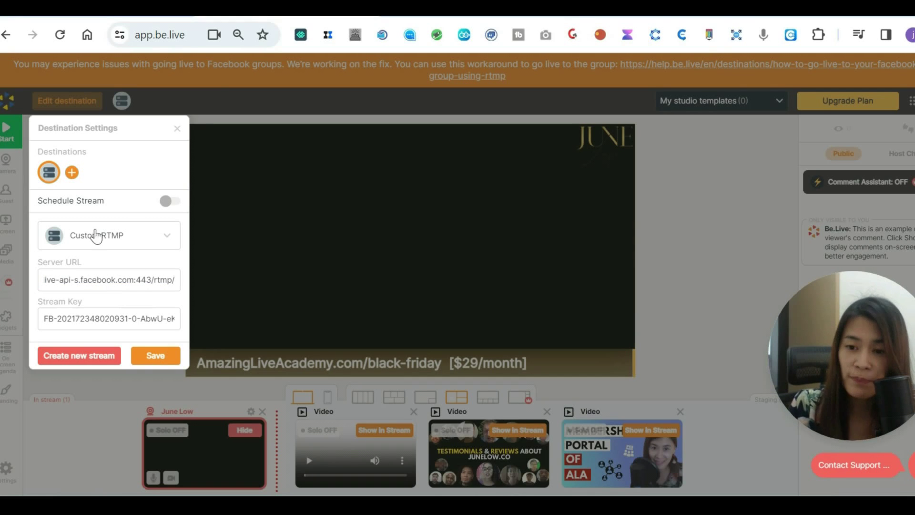
pyautogui.click(153, 355)
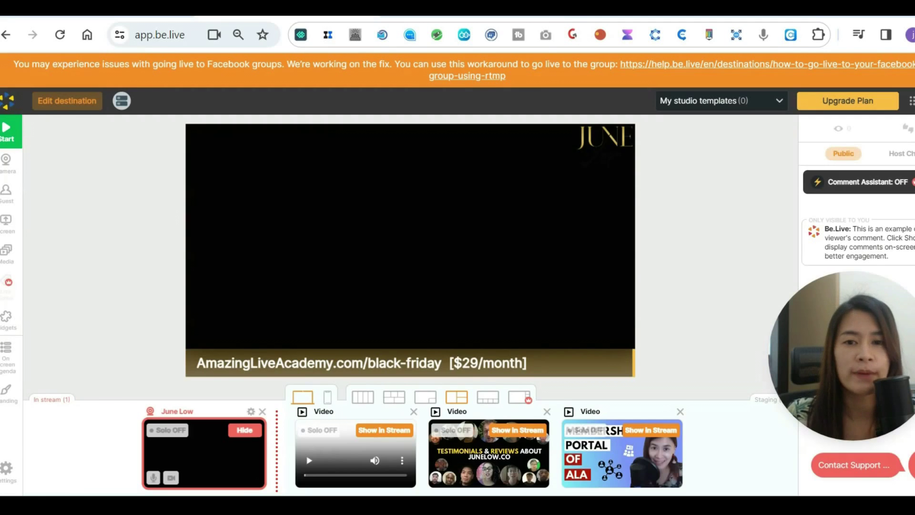
pyautogui.hotkey('ctrl', 'Tab')
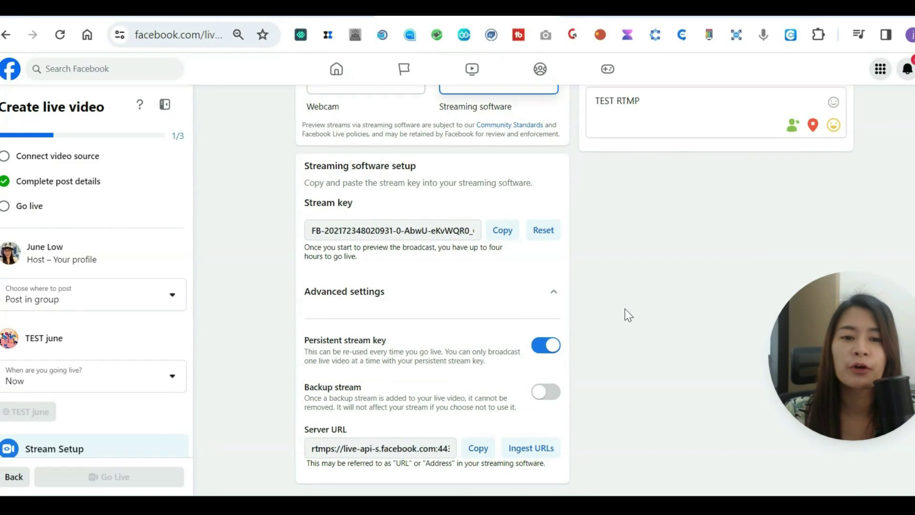
pyautogui.scroll(4, 625, 309)
pyautogui.scroll(-4, 527, 291)
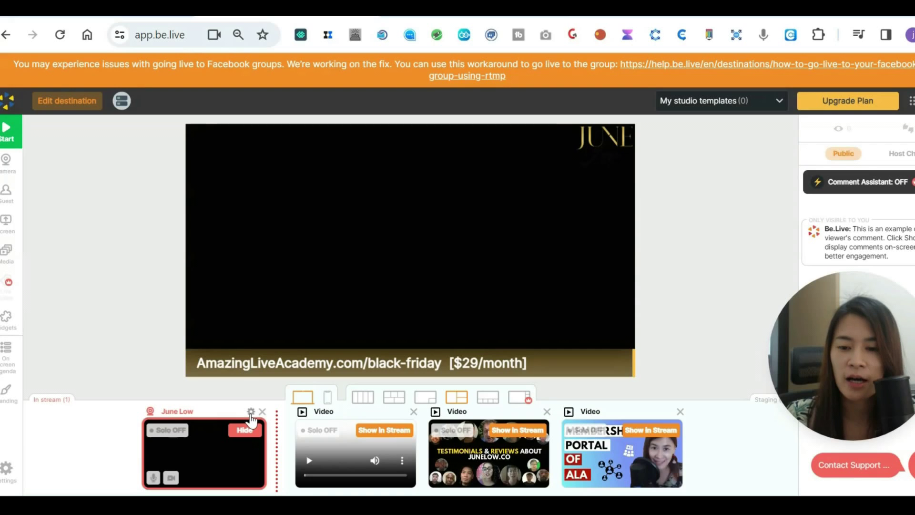
# - Show the testimonials video in stream, hide the camera, and go live
pyautogui.click(512, 430)
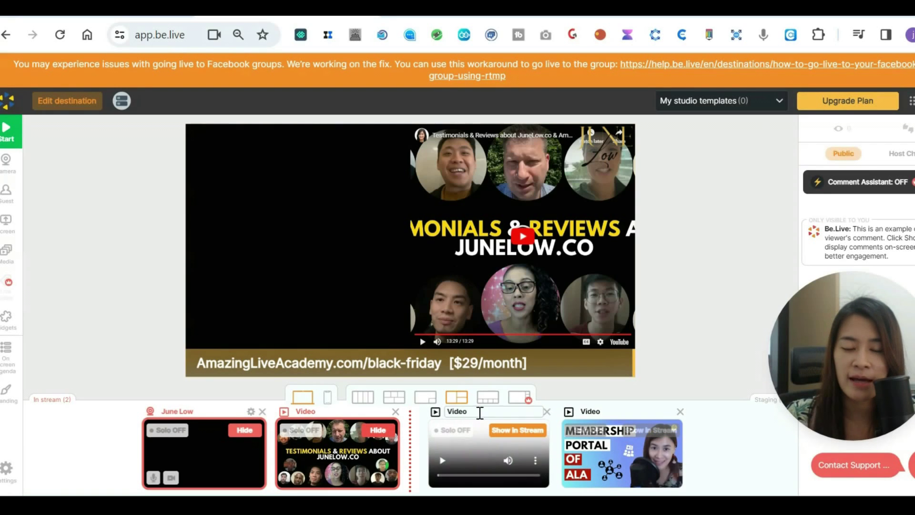
pyautogui.click(245, 430)
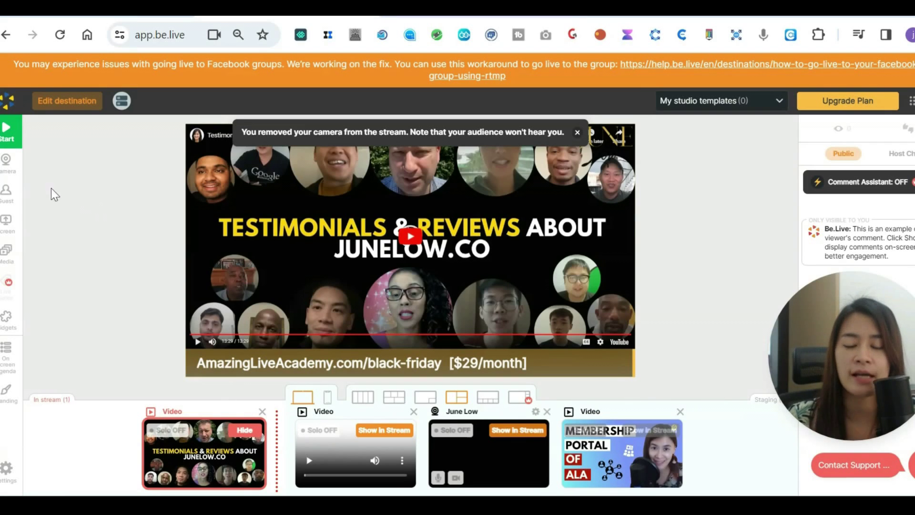
pyautogui.click(14, 139)
pyautogui.click(39, 134)
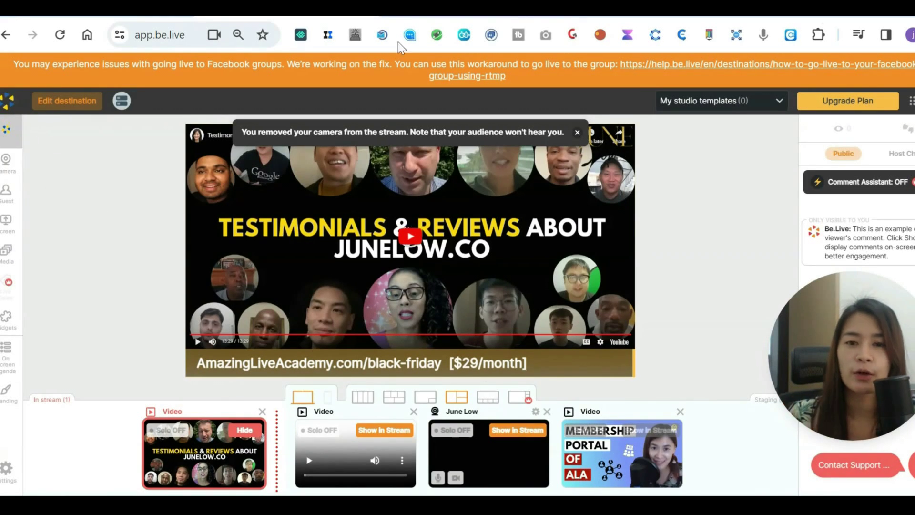
# - Check whether Facebook's live video setup is receiving the Be.Live stream
pyautogui.click(399, 10)
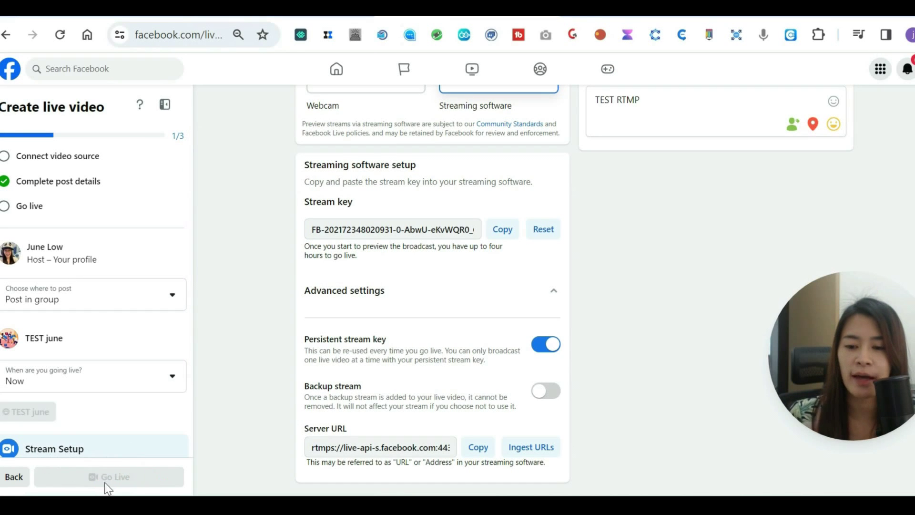
pyautogui.click(252, 17)
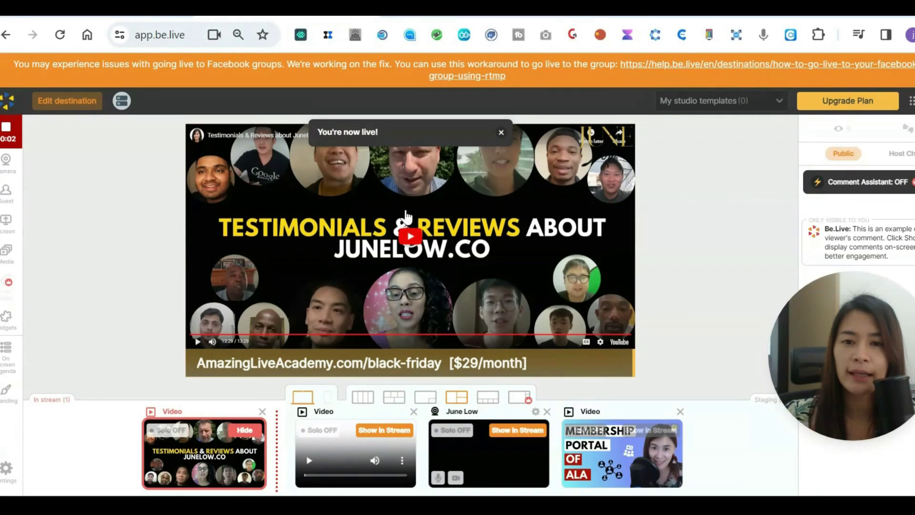
pyautogui.hotkey('ctrl', 'Tab')
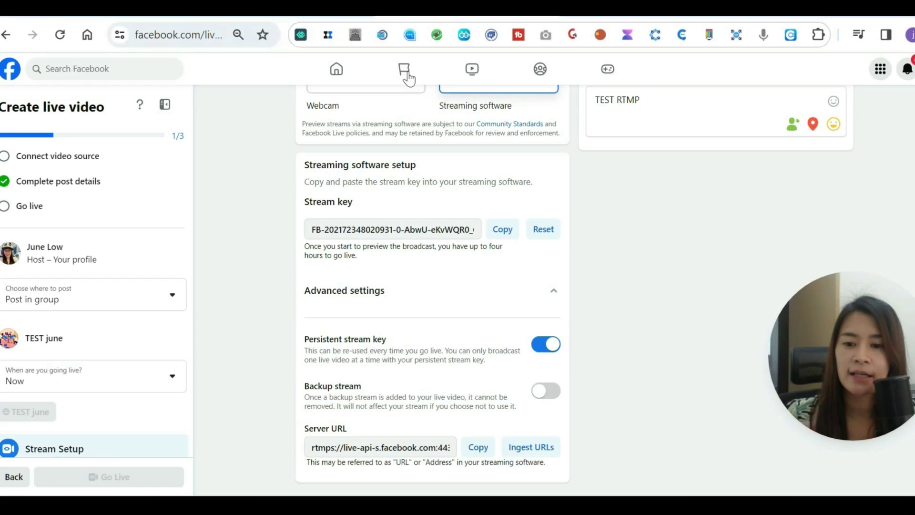
pyautogui.scroll(8, 241, 442)
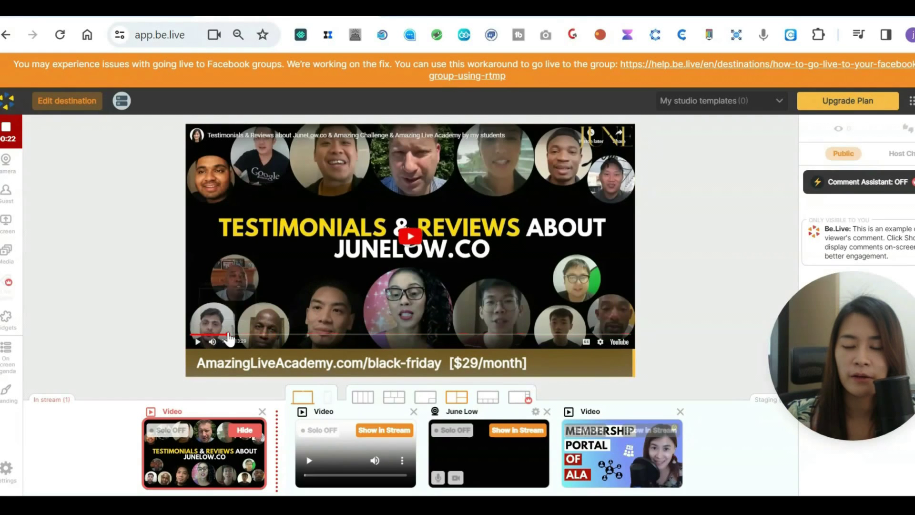
# - Skip the testimonials video ahead and start the TEST RTMP live video on Facebook
pyautogui.click(288, 334)
pyautogui.hotkey('ctrl', 'Tab')
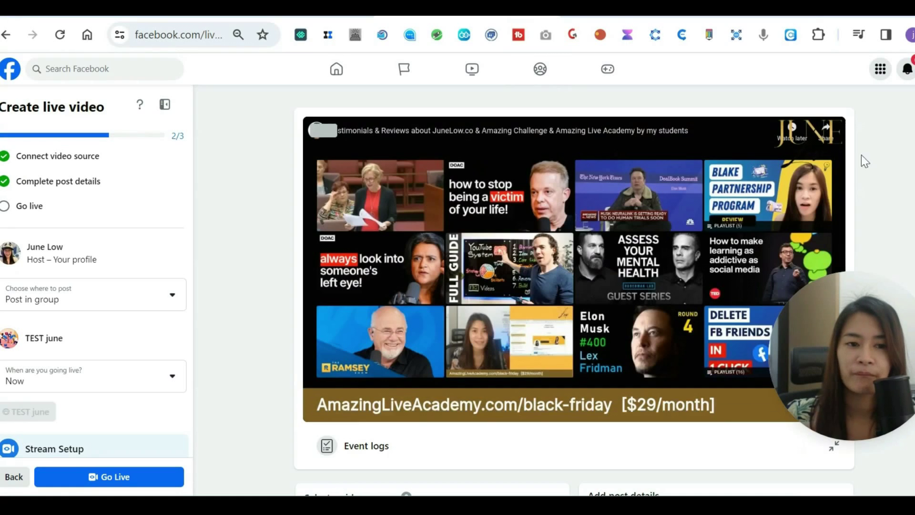
pyautogui.scroll(-7, 590, 348)
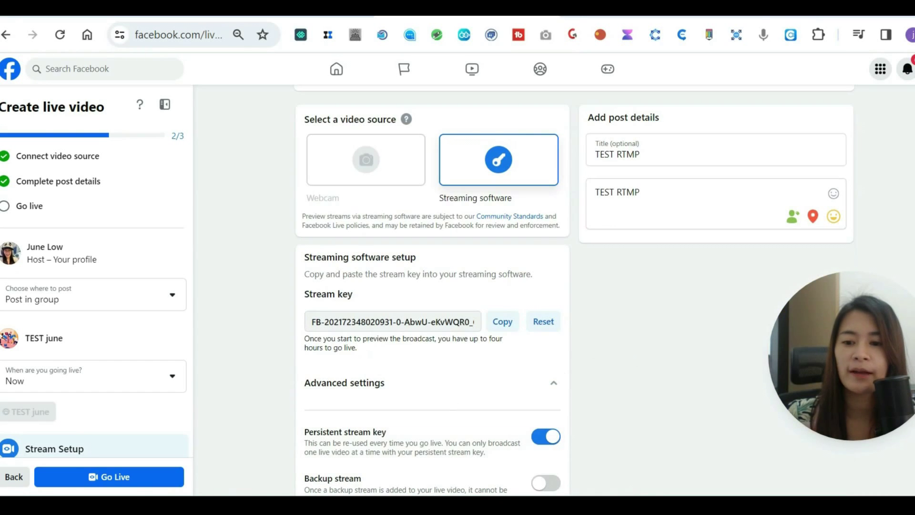
pyautogui.click(126, 479)
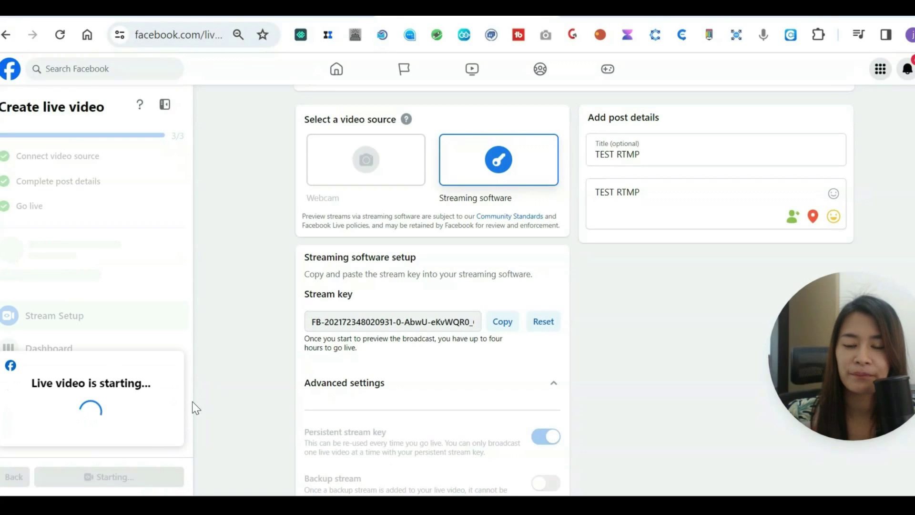
pyautogui.scroll(-5, 224, 396)
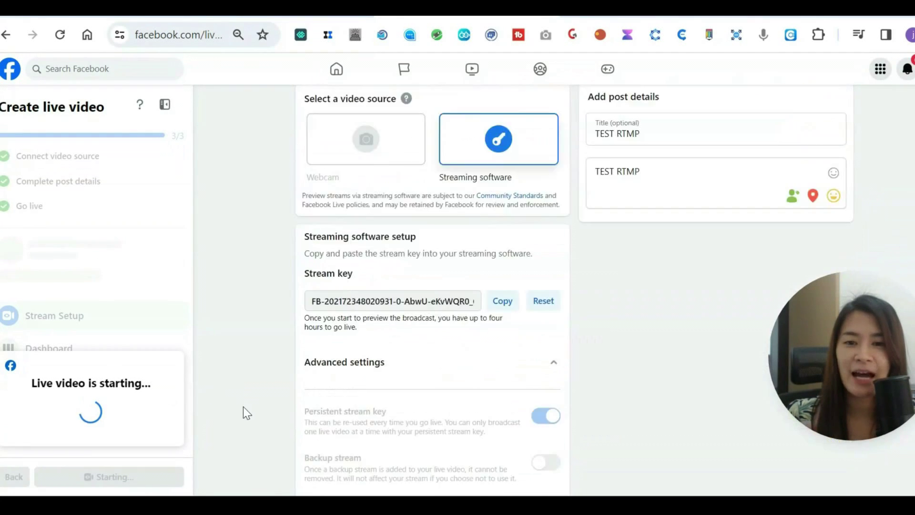